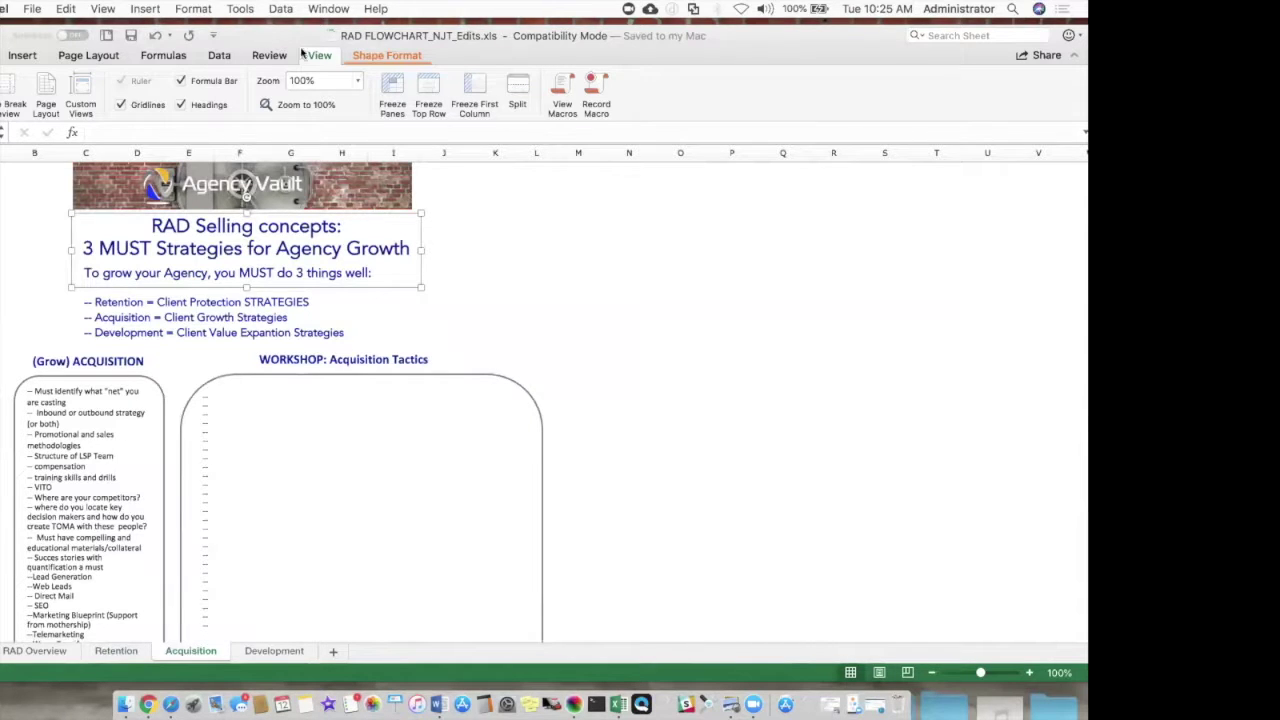
# Step: Zoom the Acquisition sheet to 125% and select the WORKSHOP: Acquisition Tactics box
pyautogui.click(358, 81)
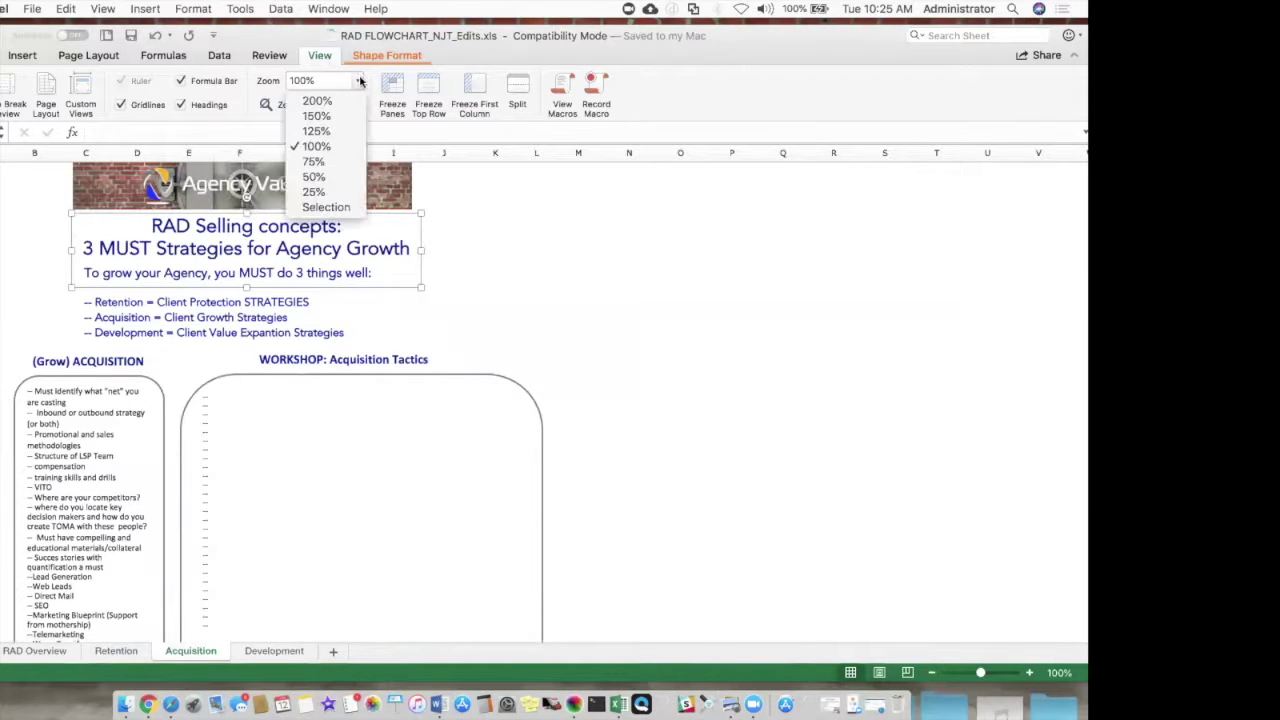
pyautogui.click(327, 138)
pyautogui.scroll(-3, 416, 283)
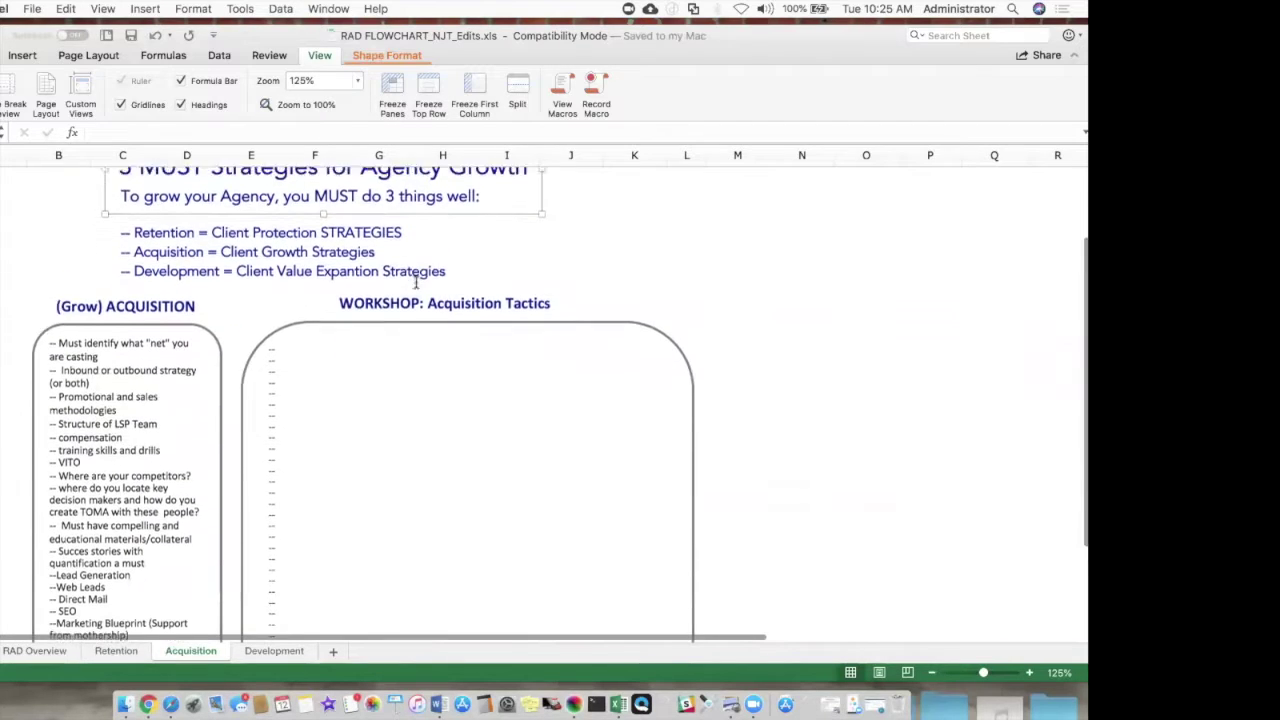
pyautogui.scroll(-3, 416, 283)
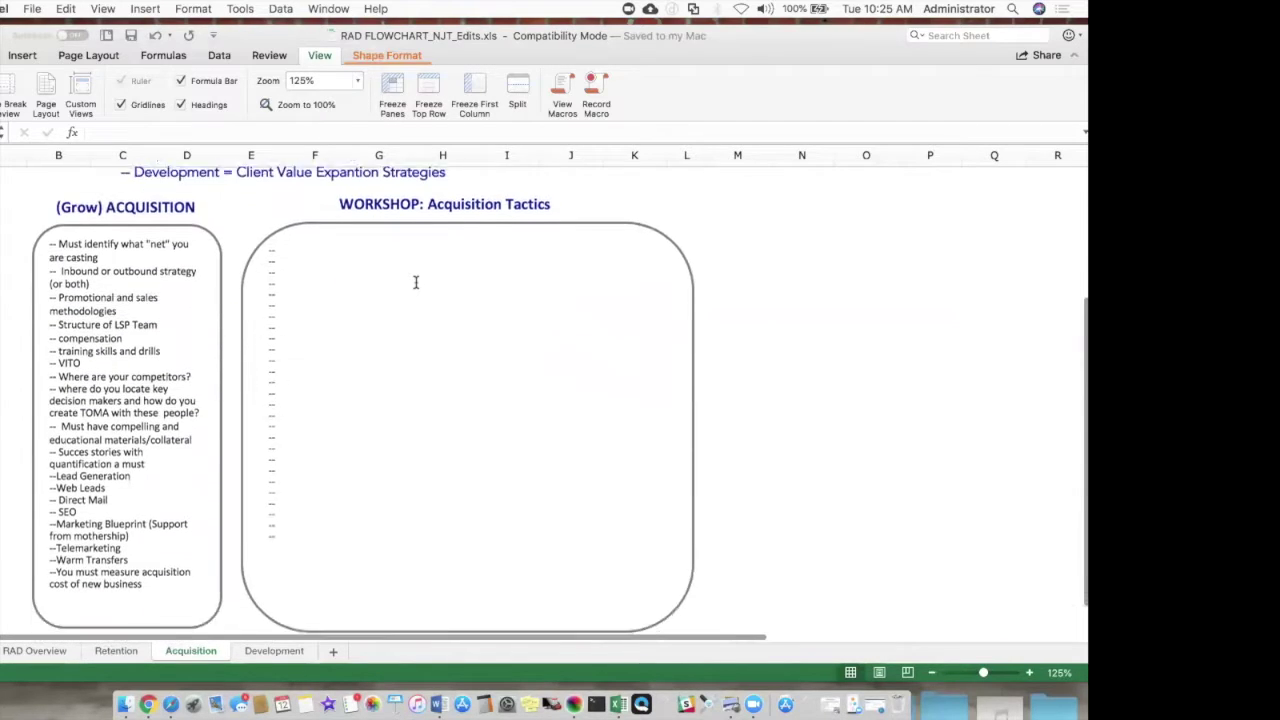
pyautogui.click(277, 240)
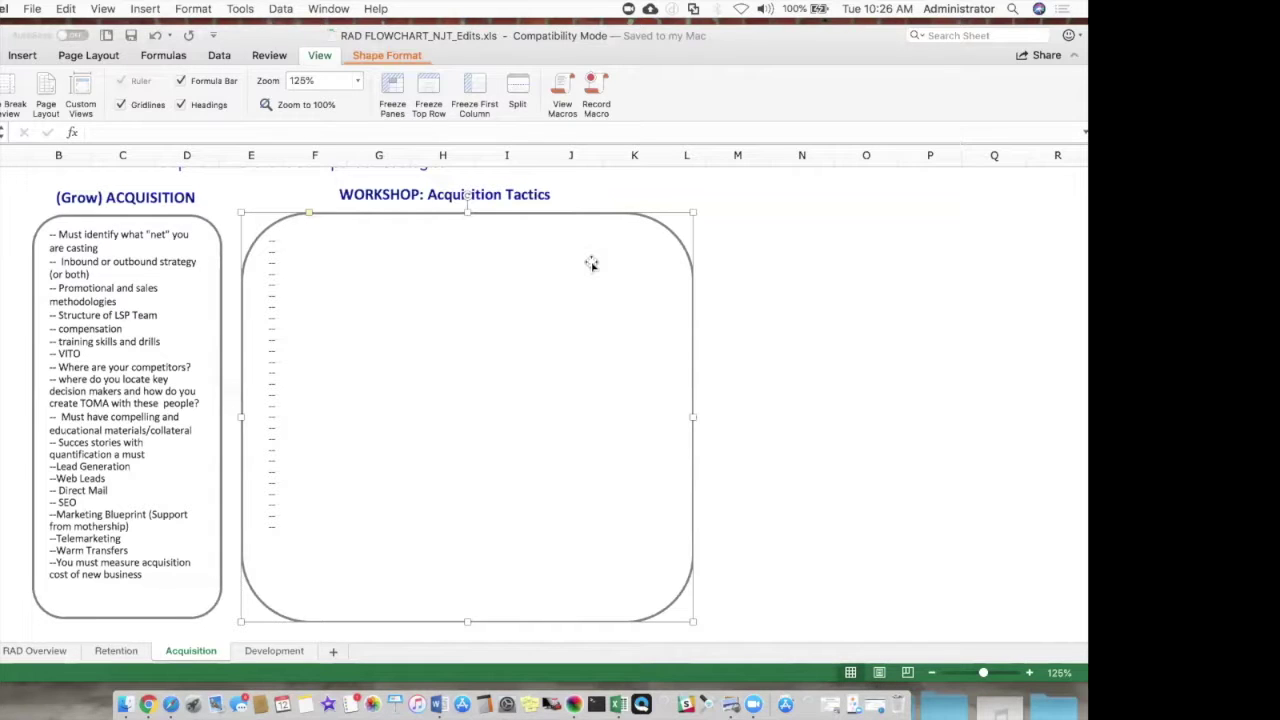
pyautogui.scroll(1, 310, 345)
pyautogui.scroll(1, 310, 345)
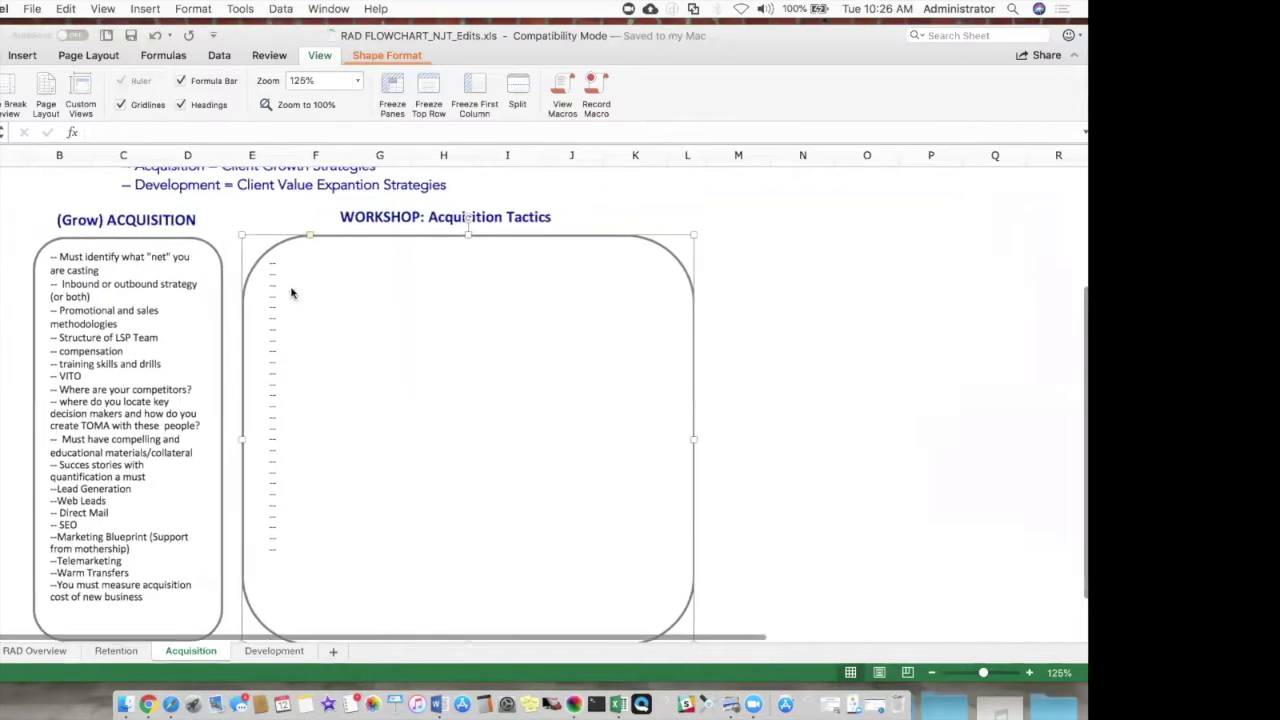
pyautogui.click(282, 266)
pyautogui.moveTo(254, 42); pyautogui.dragTo(301, 44)
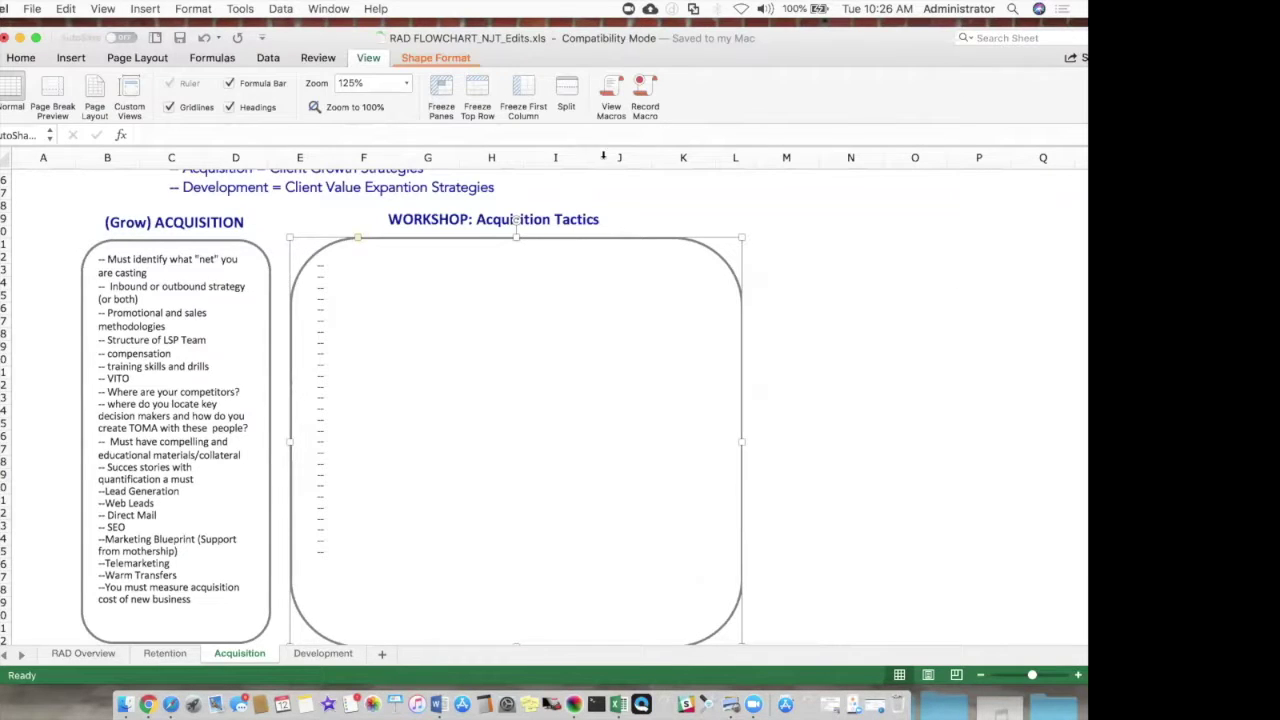
pyautogui.click(137, 378)
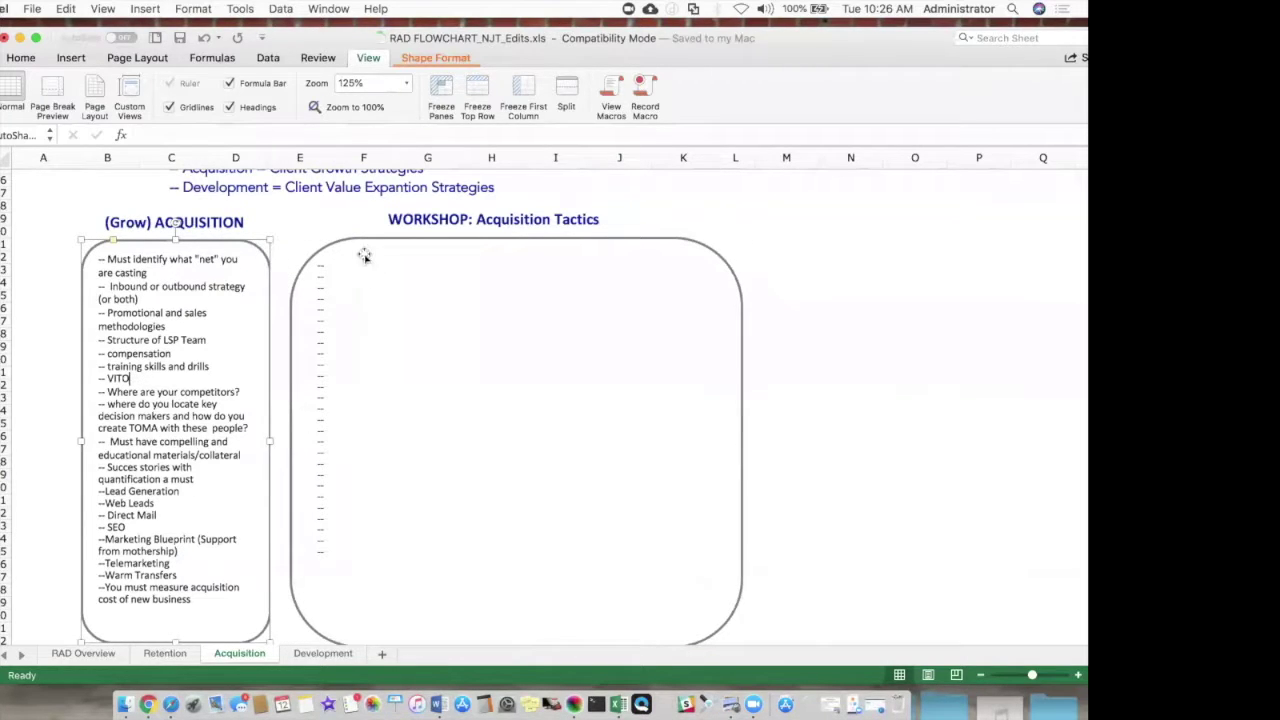
pyautogui.click(330, 262)
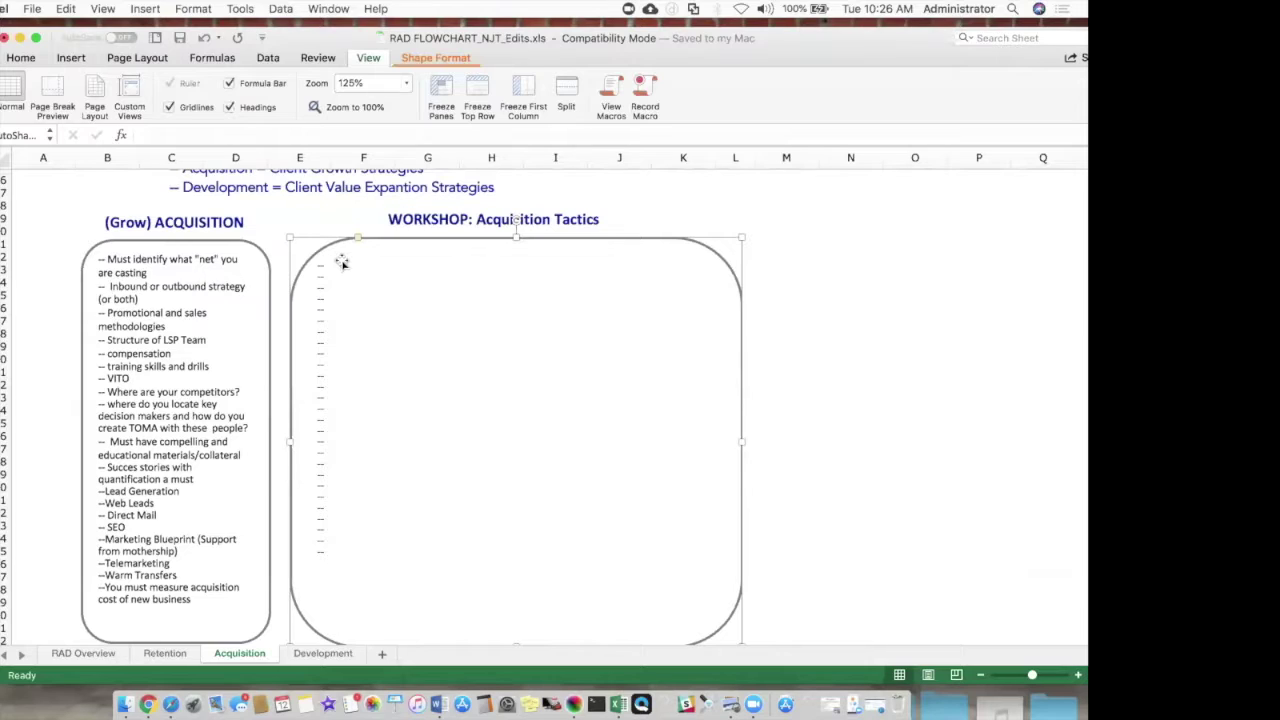
# Step: Type 'Very Important Top Decision maker' and 'Top of Mind Awareness' on the first two bullet lines
pyautogui.write('Very Important')
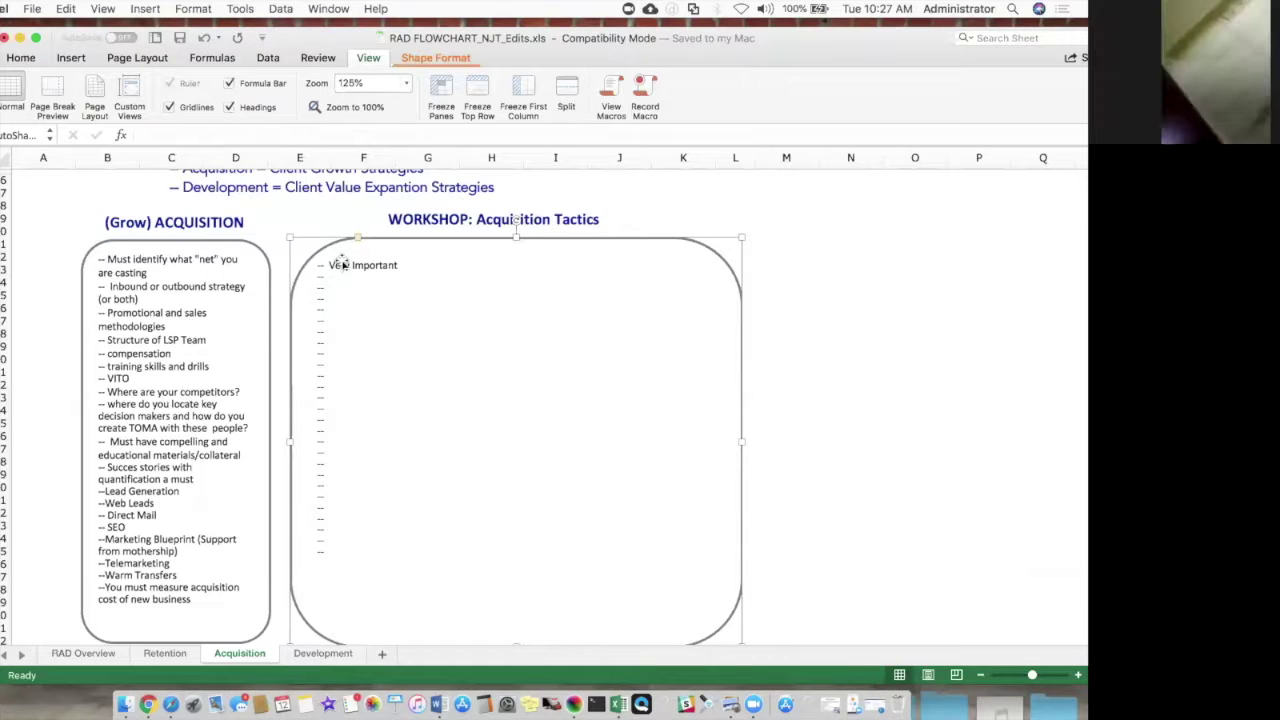
pyautogui.write(' T')
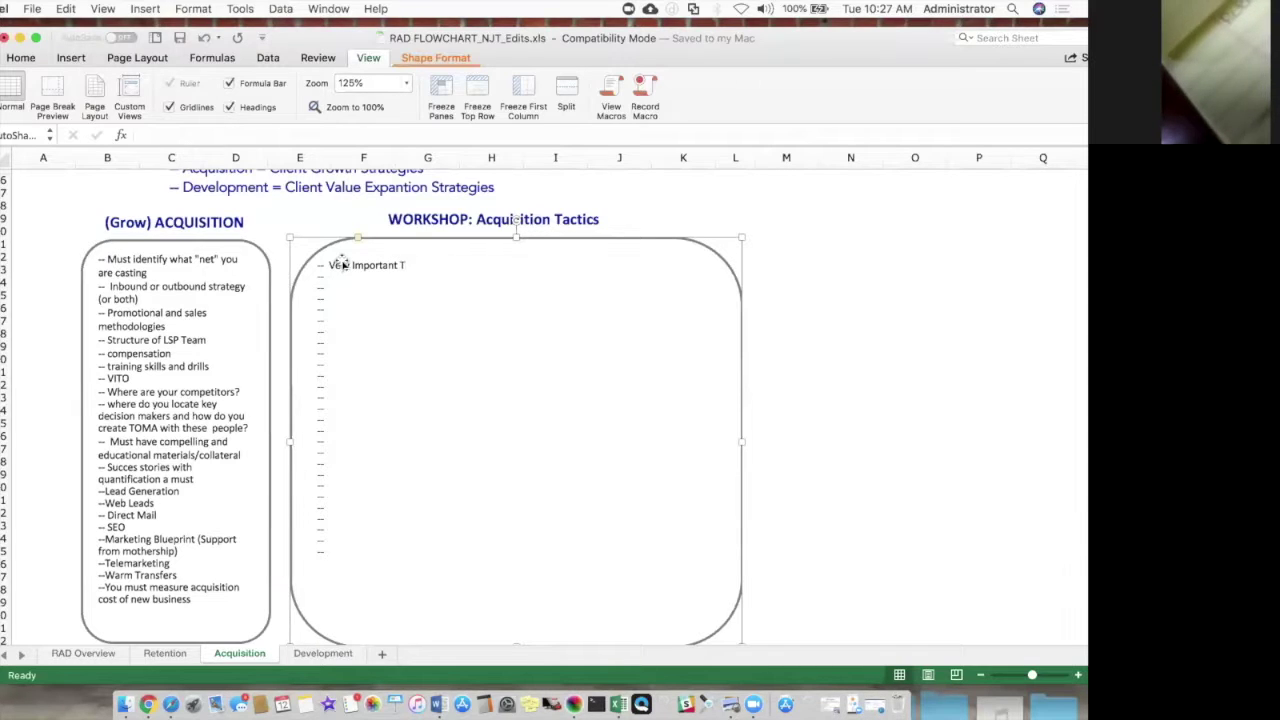
pyautogui.write('op C')
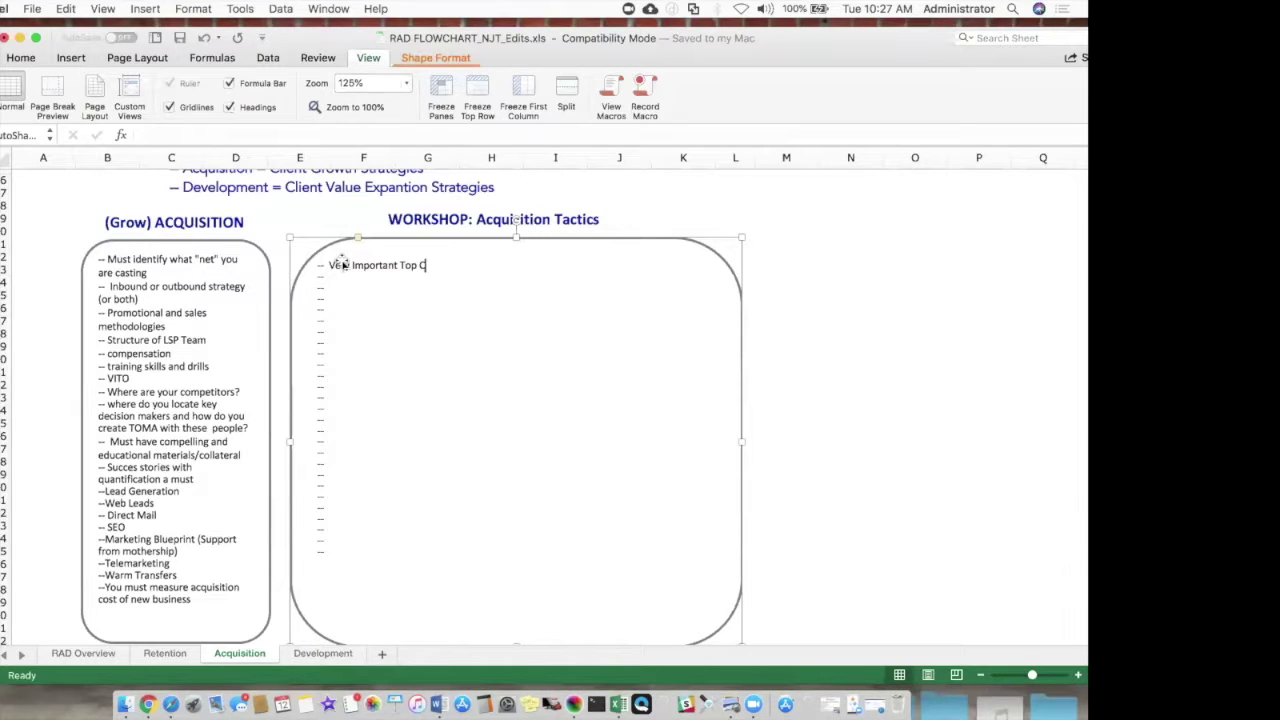
pyautogui.press('BackSpace')
pyautogui.write('Decision maker')
pyautogui.press('Down')
pyautogui.write('Top of Mind Awareness')
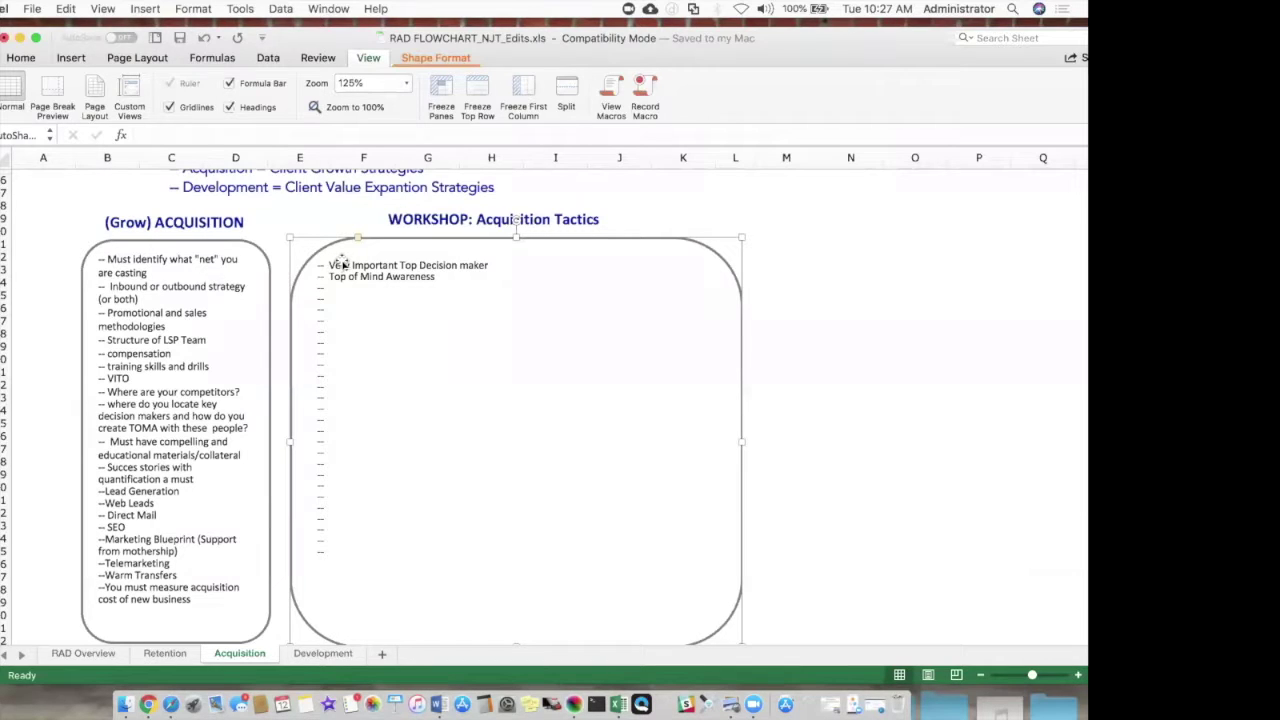
pyautogui.press('Down')
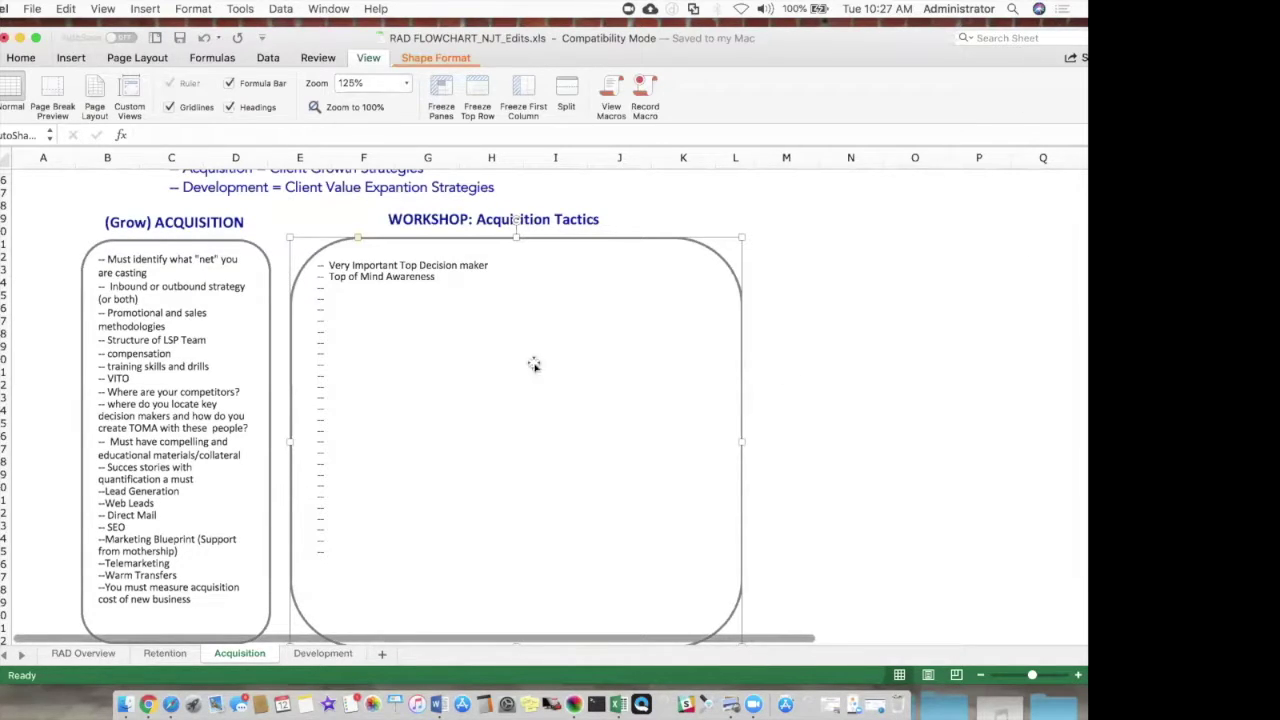
pyautogui.click(343, 288)
# Step: Type the third bullet 'Social Media - Facevoo Twitter,' and start a 'Referrals -' bullet below it
pyautogui.write('Social Medie')
pyautogui.press('BackSpace')
pyautogui.write('a')
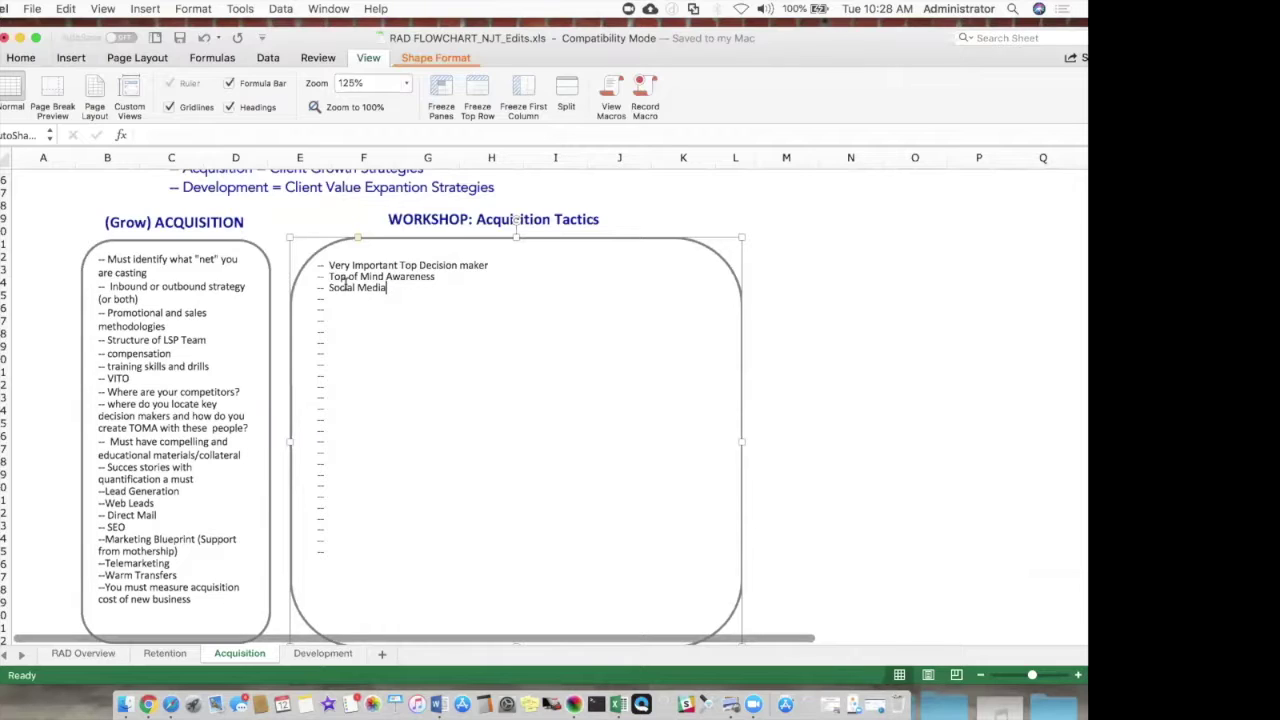
pyautogui.write(' - FB')
pyautogui.write(' Twitter')
pyautogui.write(',')
pyautogui.press('Left')
pyautogui.press('Left')
pyautogui.press('Left')
pyautogui.press('Left')
pyautogui.press('Left')
pyautogui.press('BackSpace')
pyautogui.write('cevoo')
pyautogui.press('Down')
pyautogui.write('Referrals')
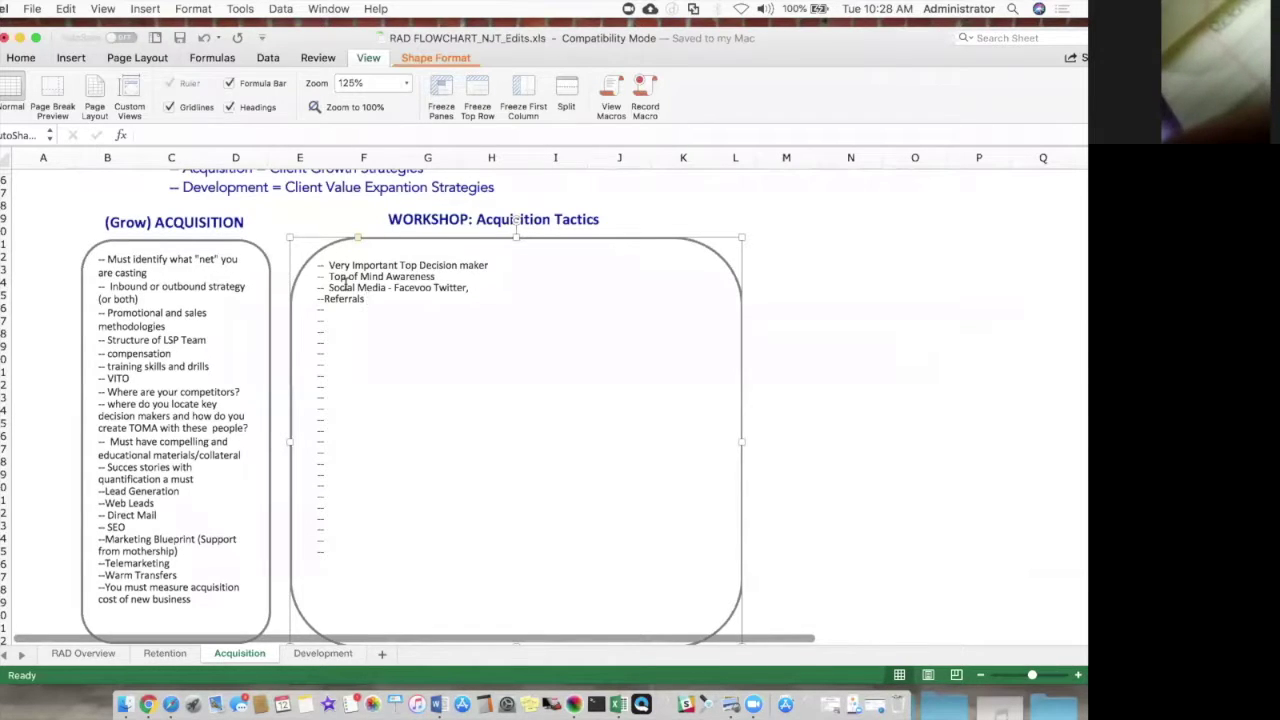
pyautogui.write(' -')
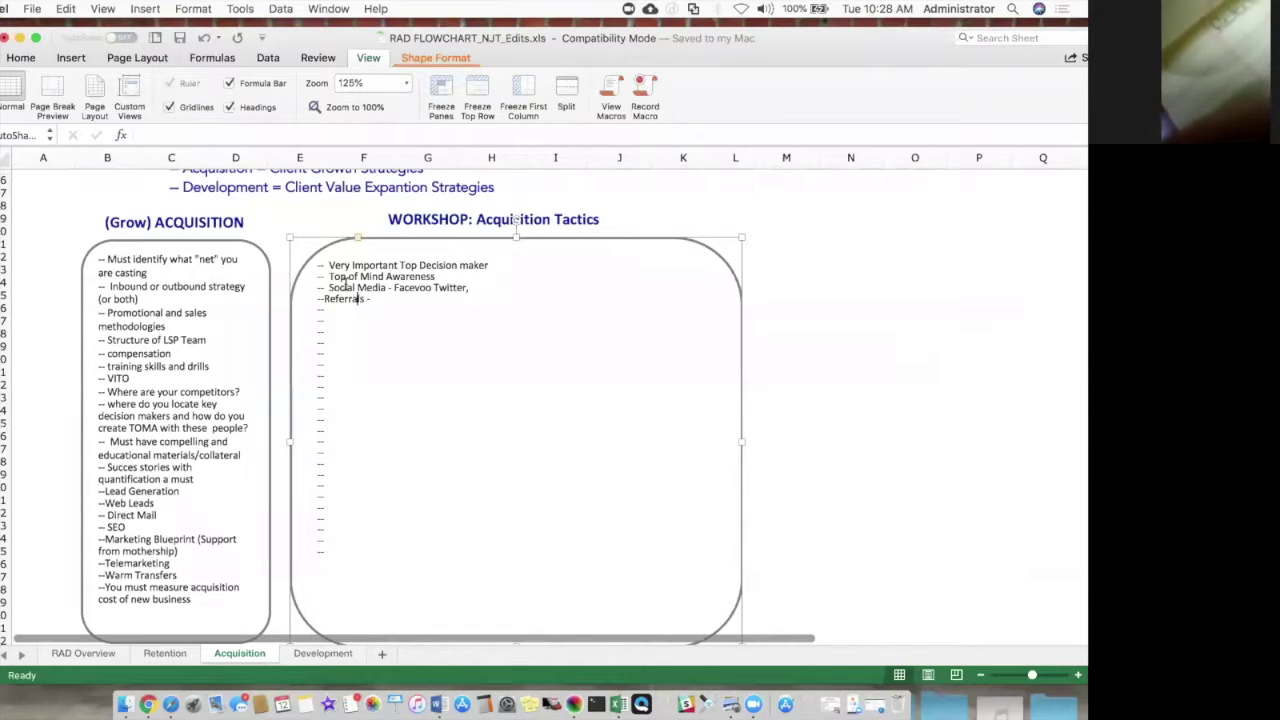
pyautogui.press('Left')
pyautogui.press('Left')
pyautogui.press('Left')
pyautogui.press('Left')
pyautogui.press('Left')
pyautogui.press('Left')
pyautogui.press('Left')
pyautogui.press('Left')
pyautogui.press('Left')
pyautogui.press('Left')
pyautogui.press('Left')
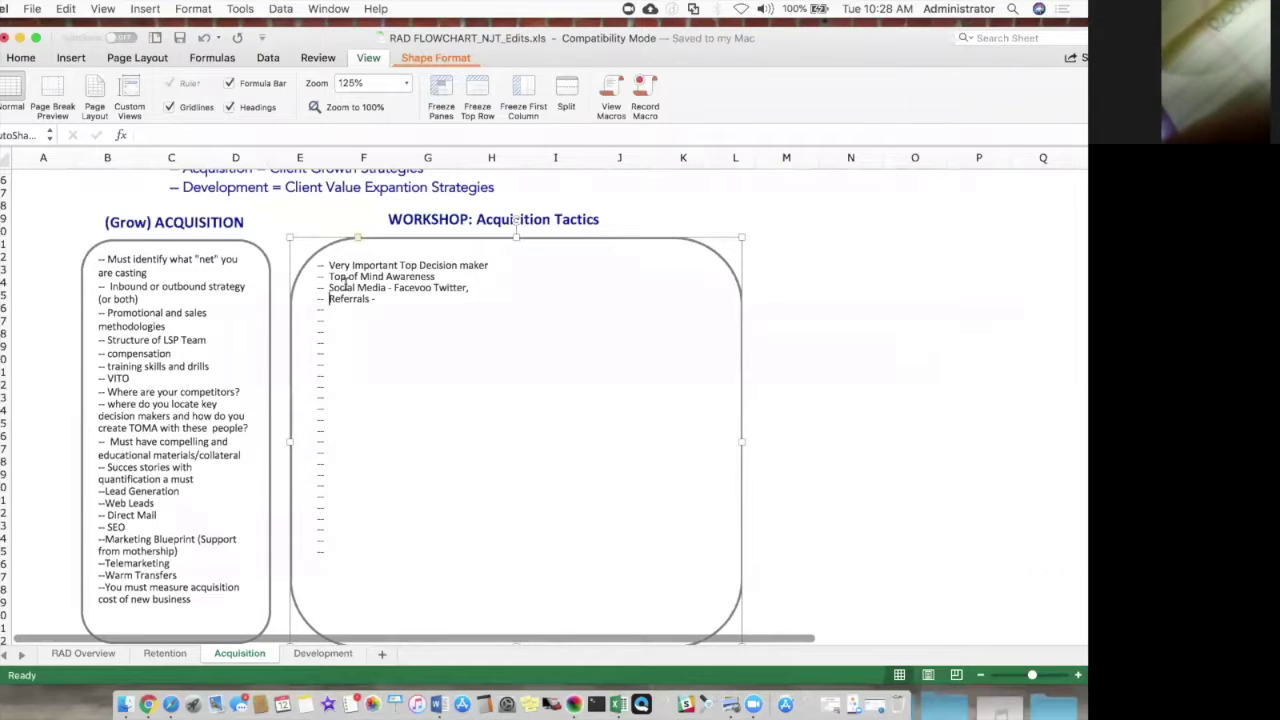
# Step: Correct Facevoo to 'Facebook,' and append 'Instagram' so the line reads Facebook, Twitter, Instagram
pyautogui.click(415, 285)
pyautogui.press('Delete')
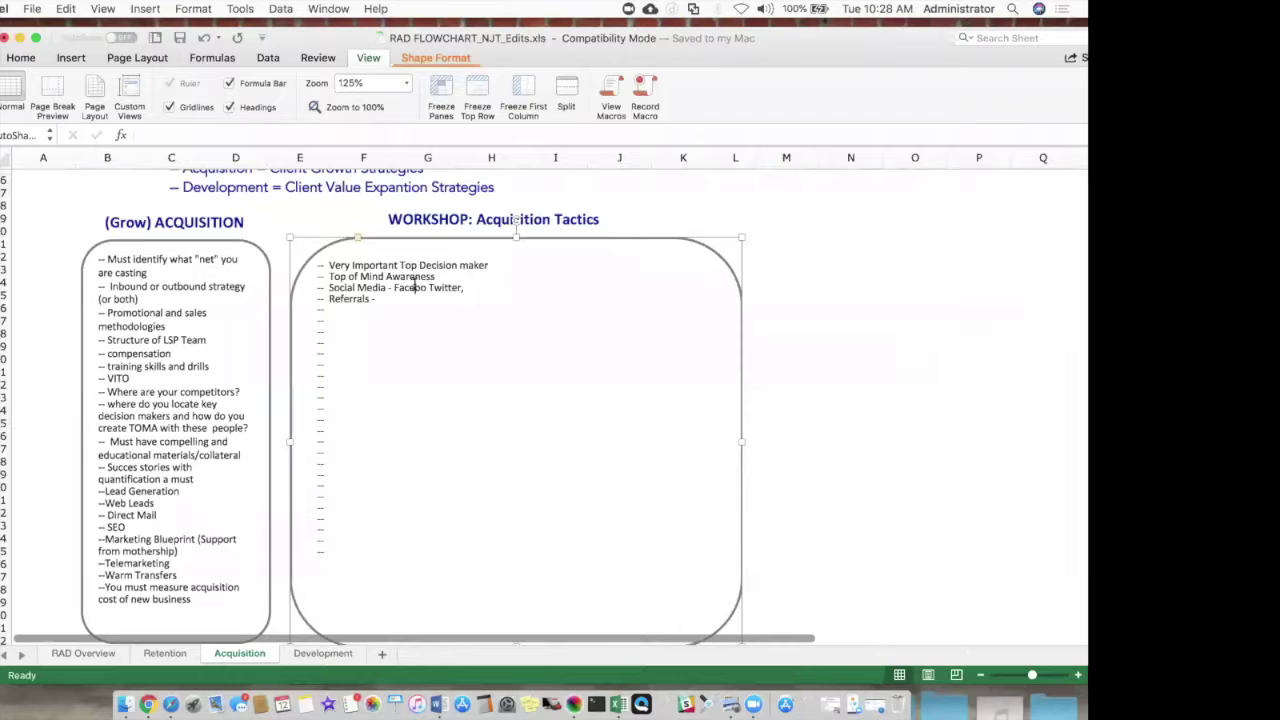
pyautogui.write('b')
pyautogui.press('Right')
pyautogui.press('Right')
pyautogui.write('k,')
pyautogui.press('Right')
pyautogui.press('Right')
pyautogui.press('Right')
pyautogui.press('Right')
pyautogui.press('Right')
pyautogui.press('Right')
pyautogui.press('Right')
pyautogui.press('Right')
pyautogui.press('Right')
pyautogui.write('Instagram,')
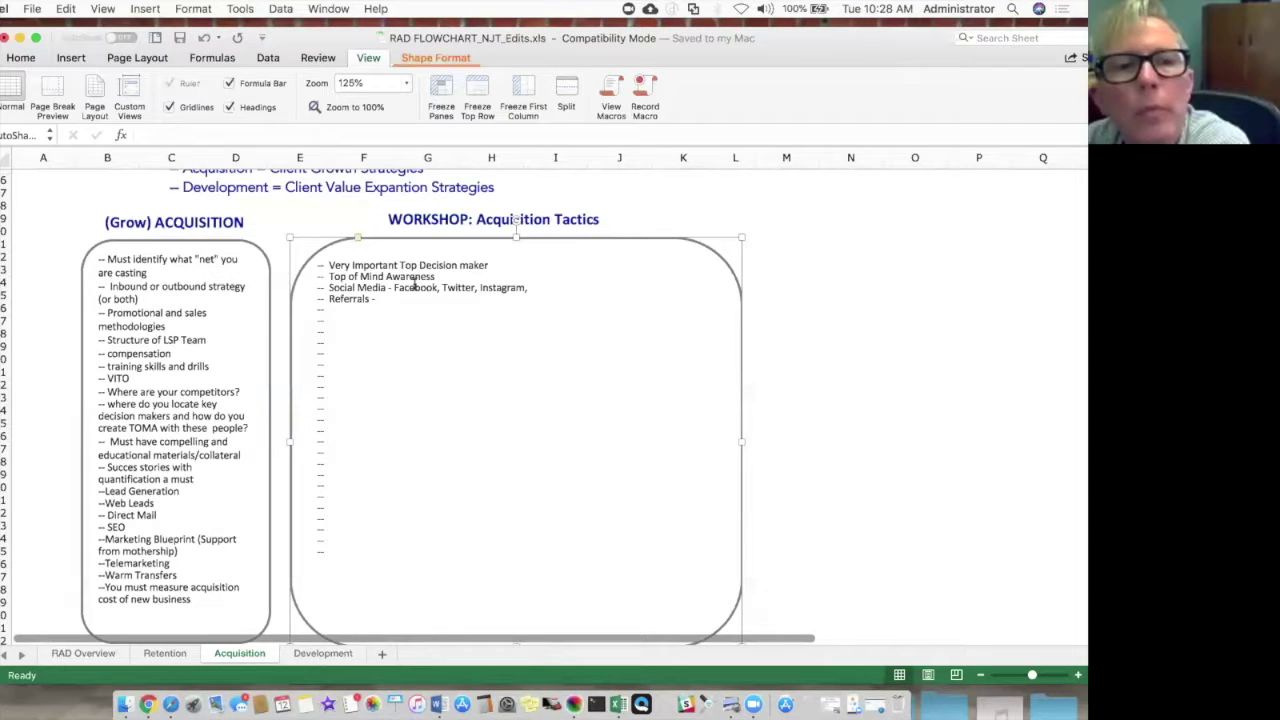
pyautogui.press('BackSpace')
pyautogui.press('BackSpace')
pyautogui.press('Down')
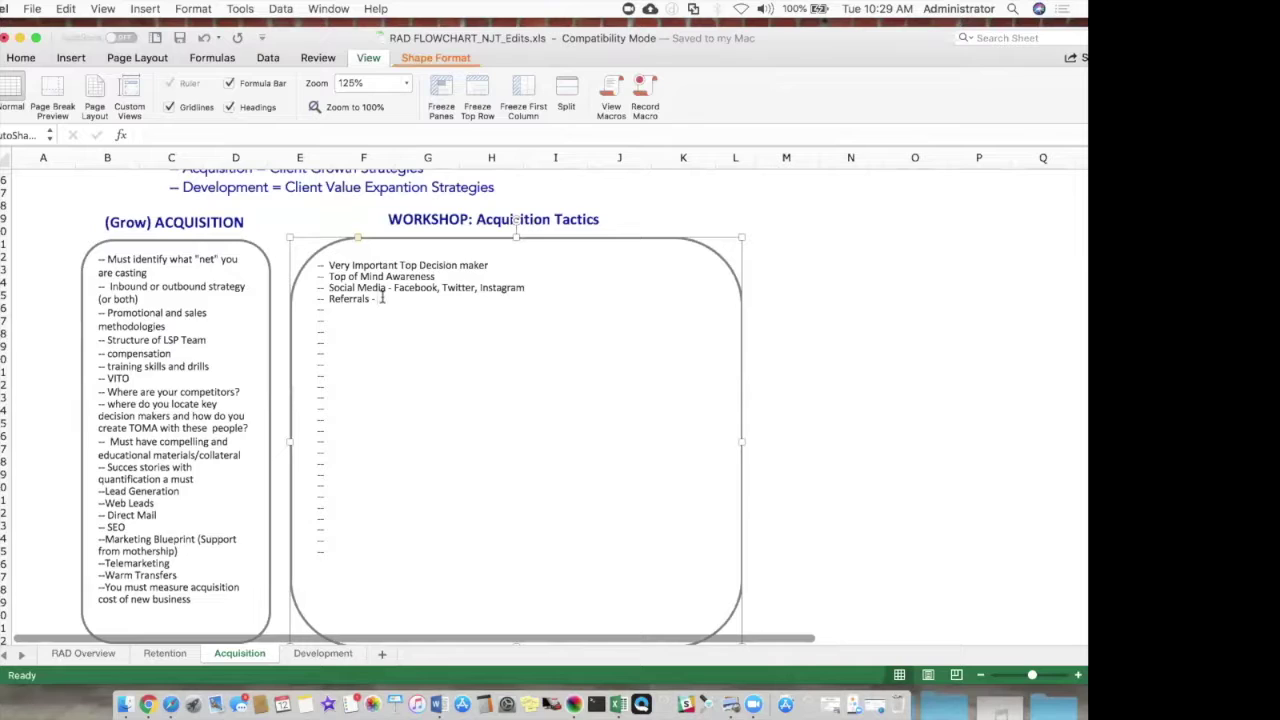
pyautogui.press('Down')
# Step: Type 'Linked in' and begin the bullet 'Zip code GEO targeting by home value cast'
pyautogui.write('Linked U')
pyautogui.press('BackSpace')
pyautogui.write('in -- ')
pyautogui.write('Zip co')
pyautogui.write('de GEO')
pyautogui.write(' targeting')
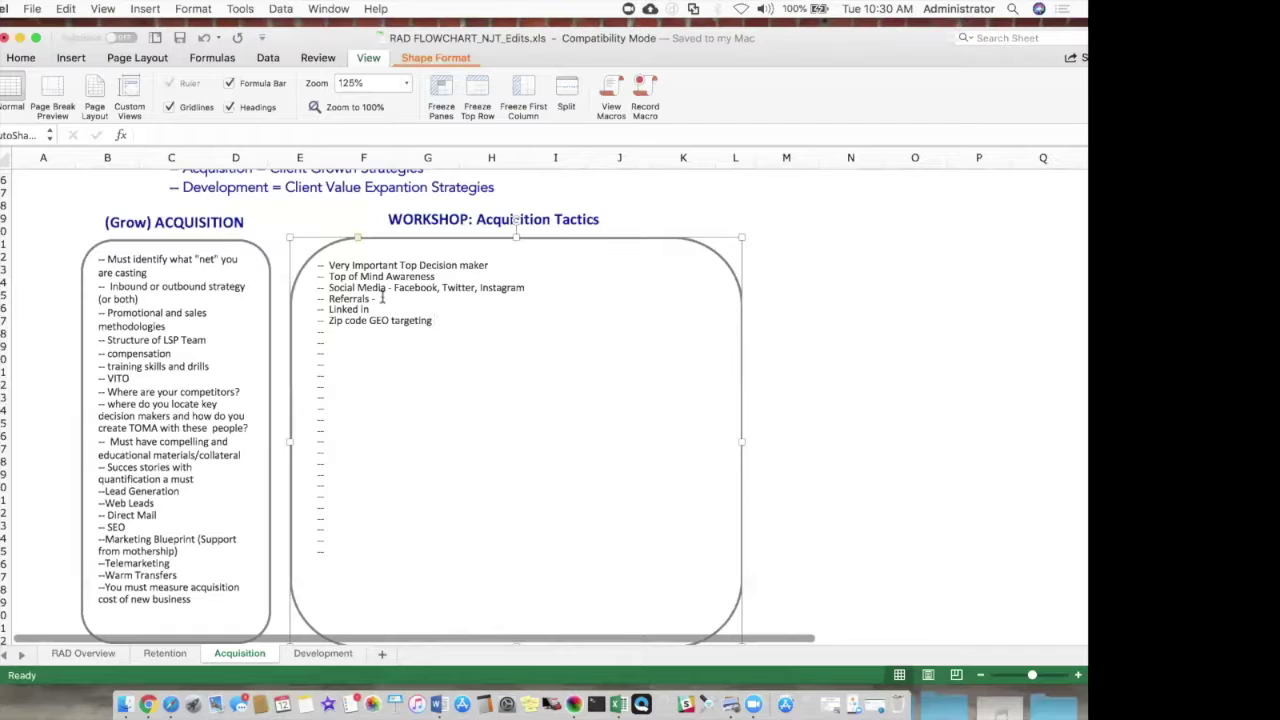
pyautogui.write('by home vau')
pyautogui.press('BackSpace')
pyautogui.write('lue (')
pyautogui.press('BackSpace')
pyautogui.write('cast')
# Step: Replace 'cast' with '-- cast a net where the high value fish swim' and clear the stray 'Cr' below
pyautogui.press('BackSpace')
pyautogui.press('BackSpace')
pyautogui.press('BackSpace')
pyautogui.press('BackSpace')
pyautogui.write('-- cast a n')
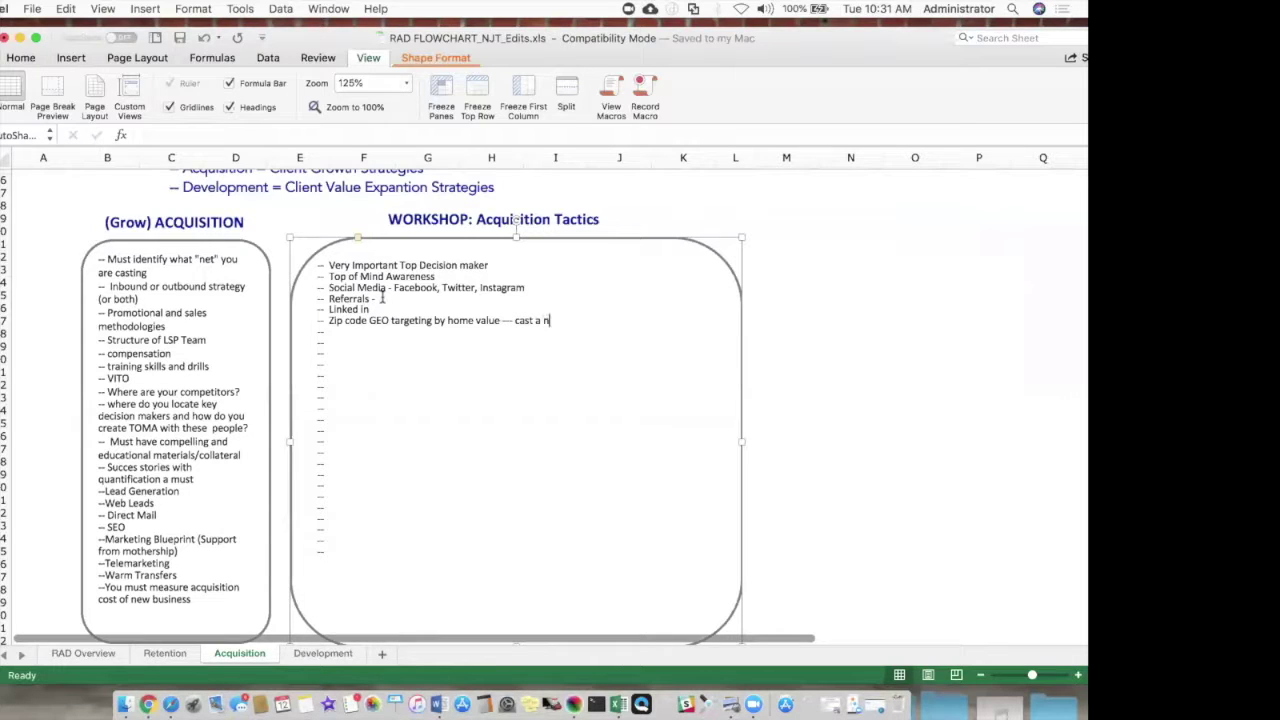
pyautogui.write('et where the high value fish swim')
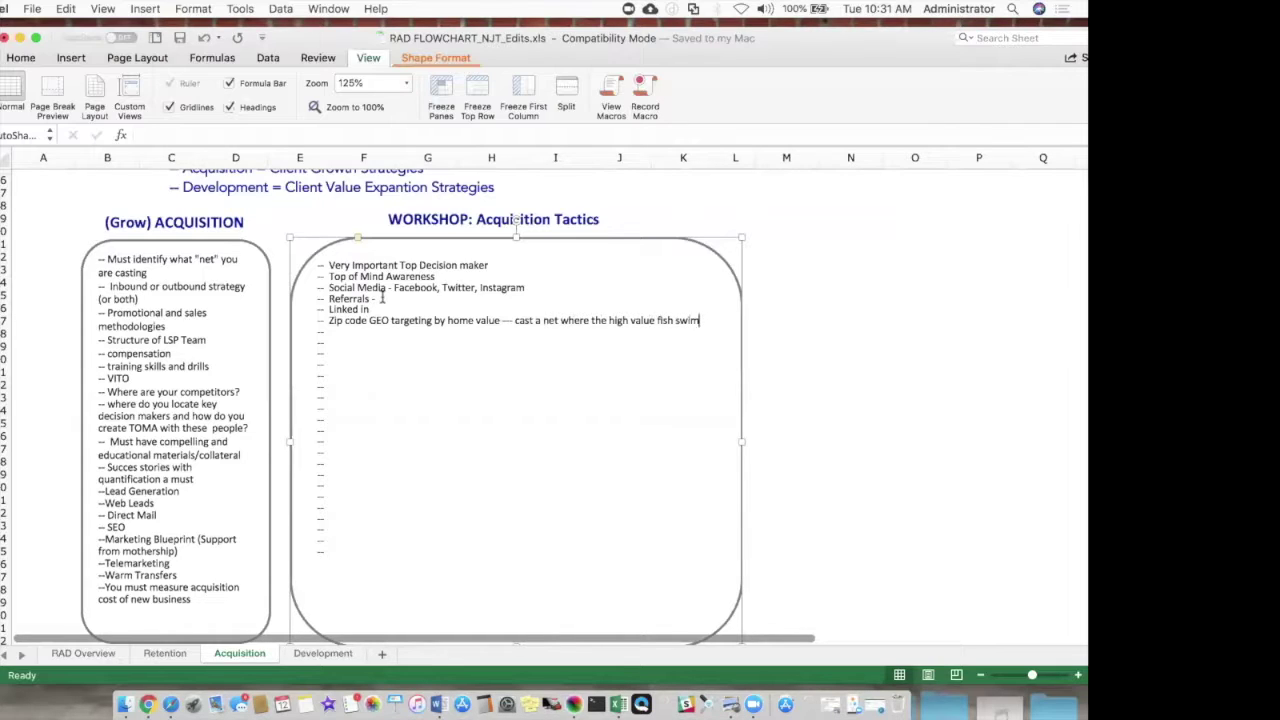
pyautogui.press('Down')
pyautogui.write('Cr')
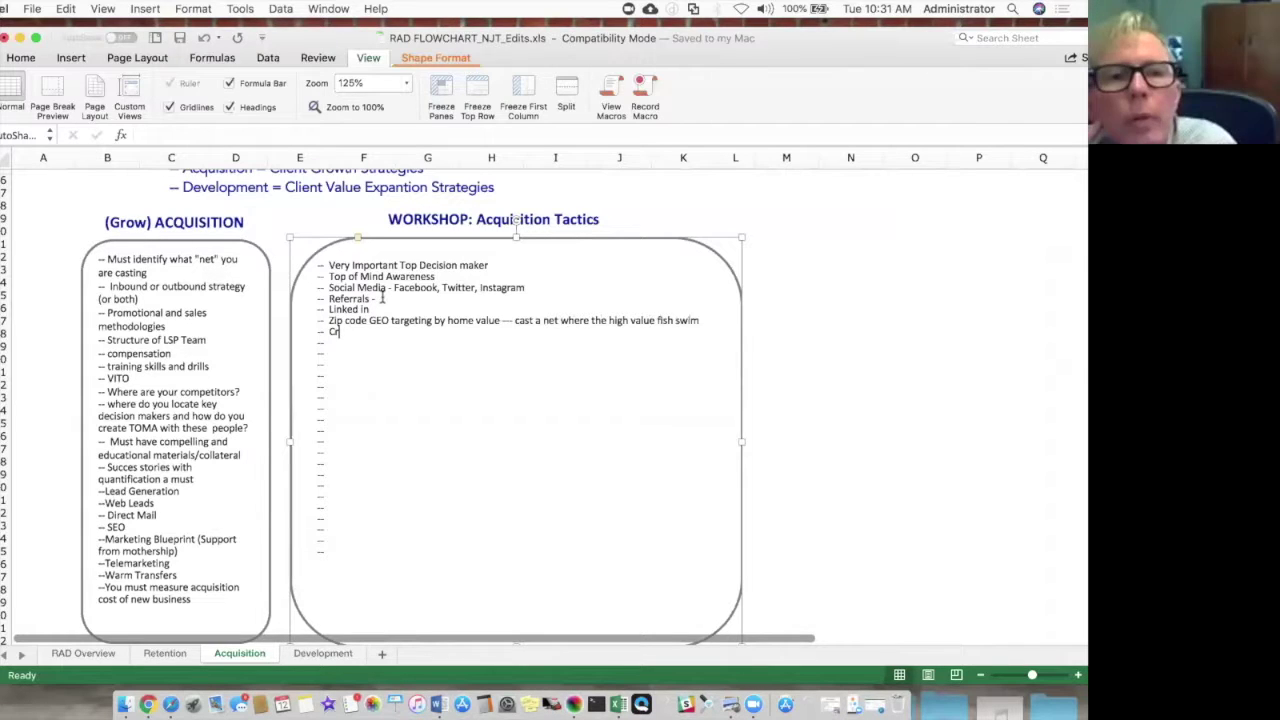
pyautogui.press('BackSpace')
pyautogui.press('BackSpace')
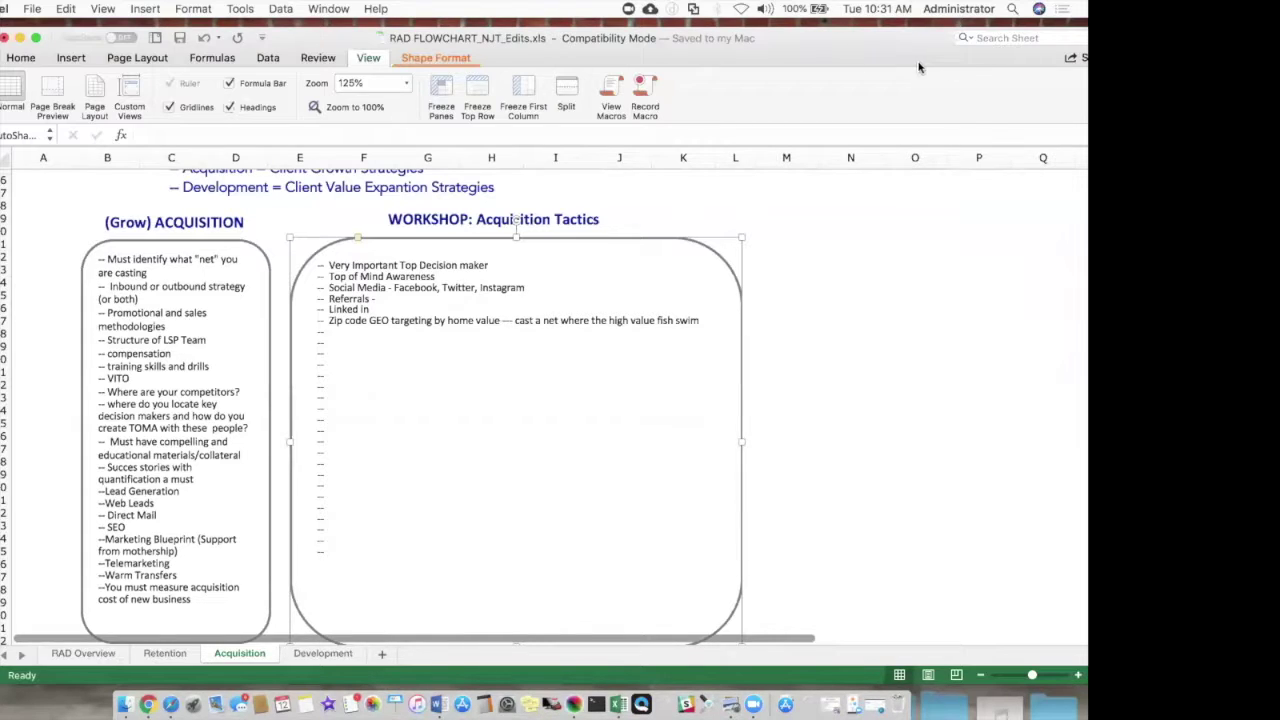
# Step: Add the bullets 'Loan Officer Referrals' and 'New home movers!' below the Zip code line
pyautogui.click(343, 333)
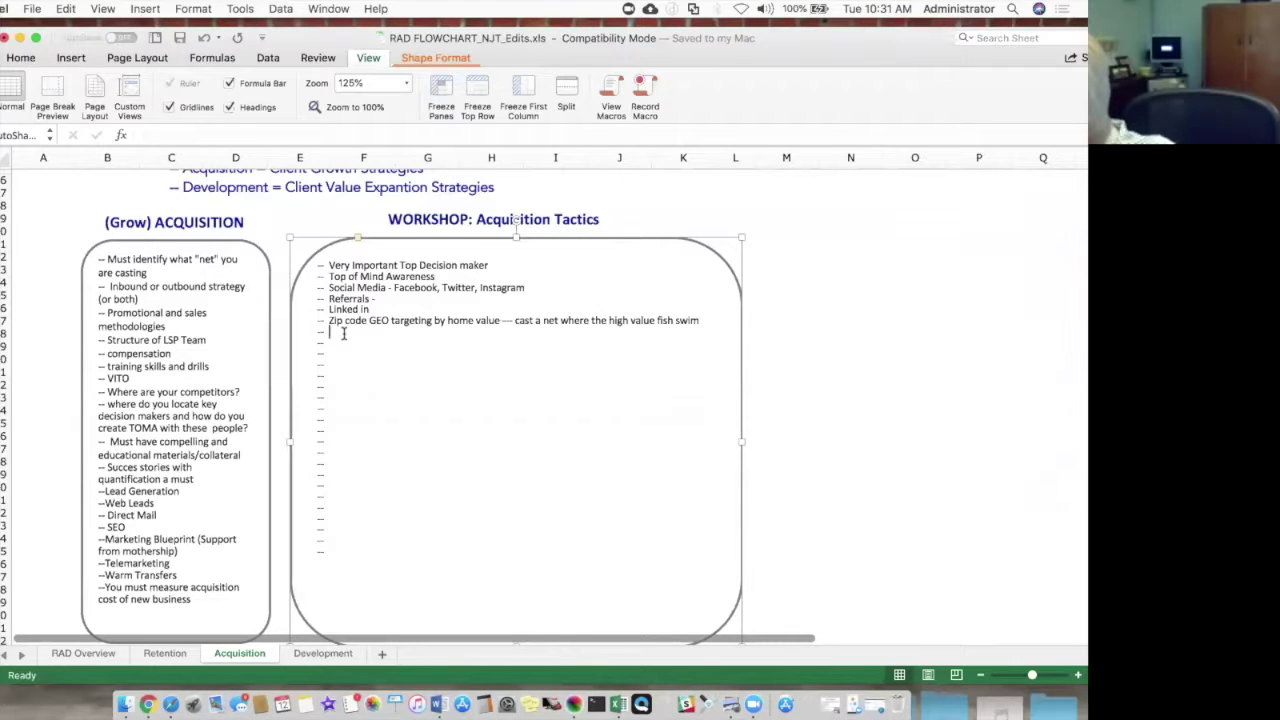
pyautogui.write('Loan ')
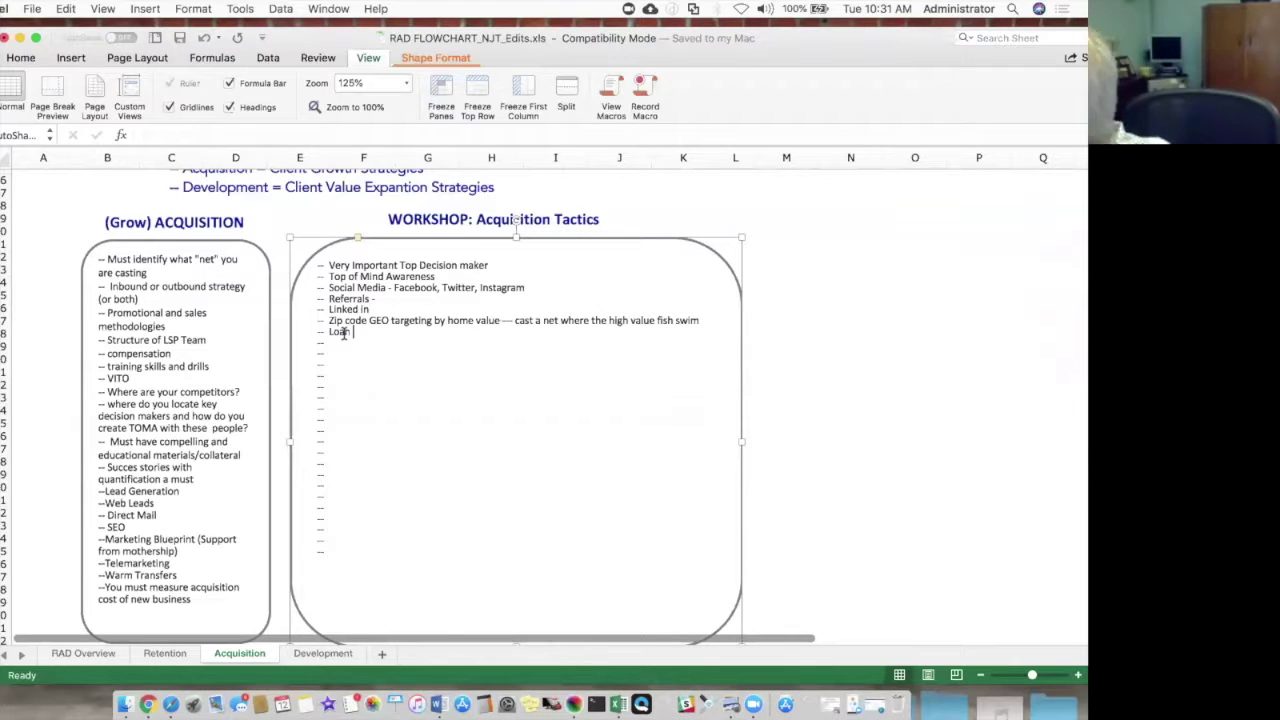
pyautogui.write('Officer')
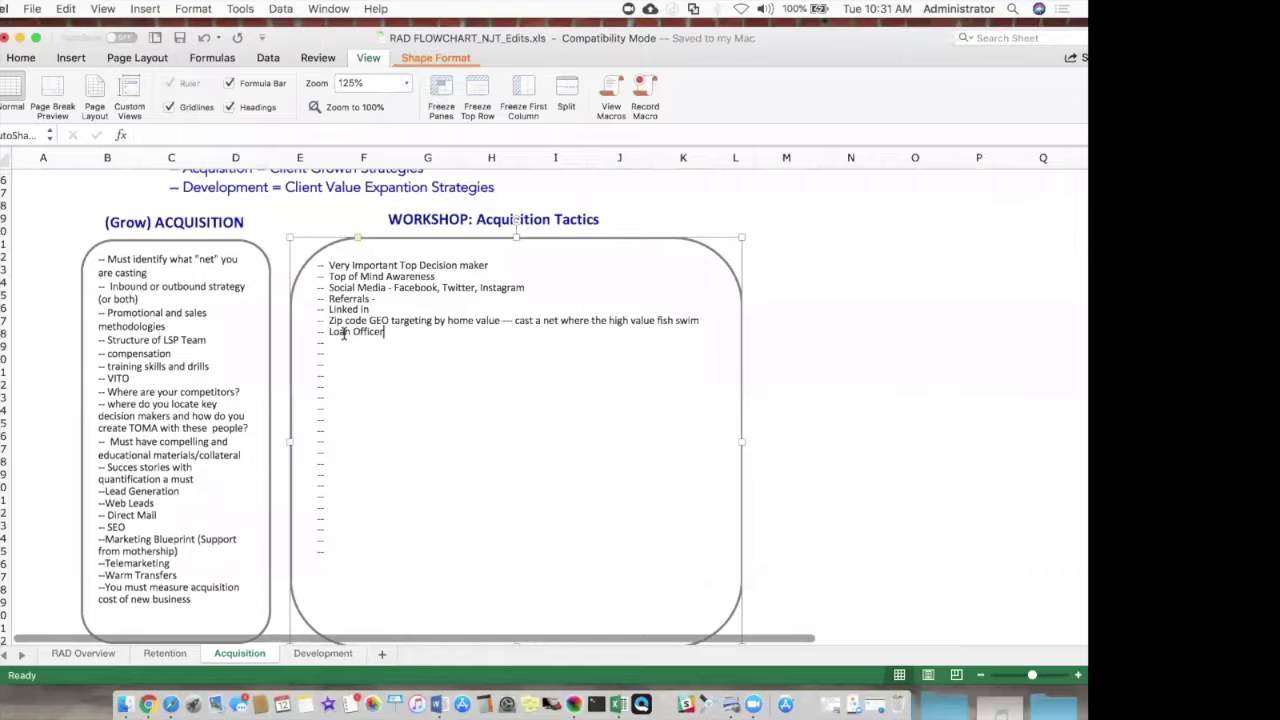
pyautogui.write(' Referrals')
pyautogui.press('Down')
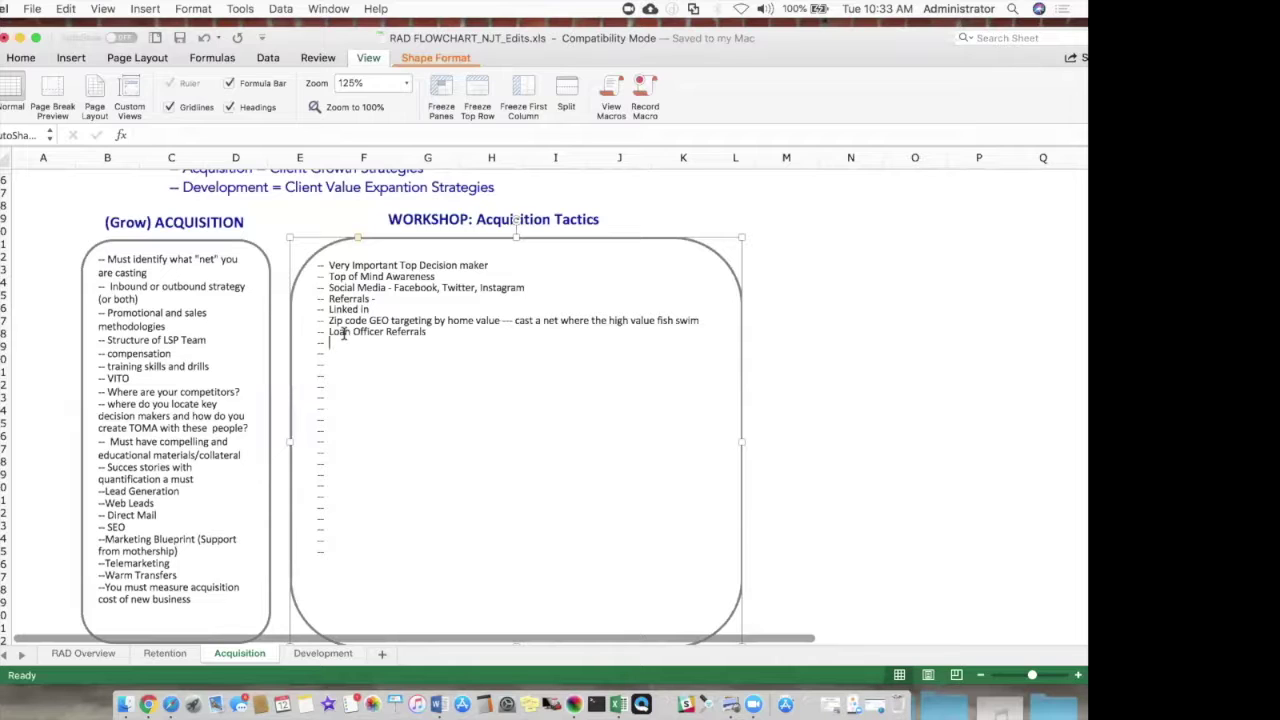
pyautogui.write('New home')
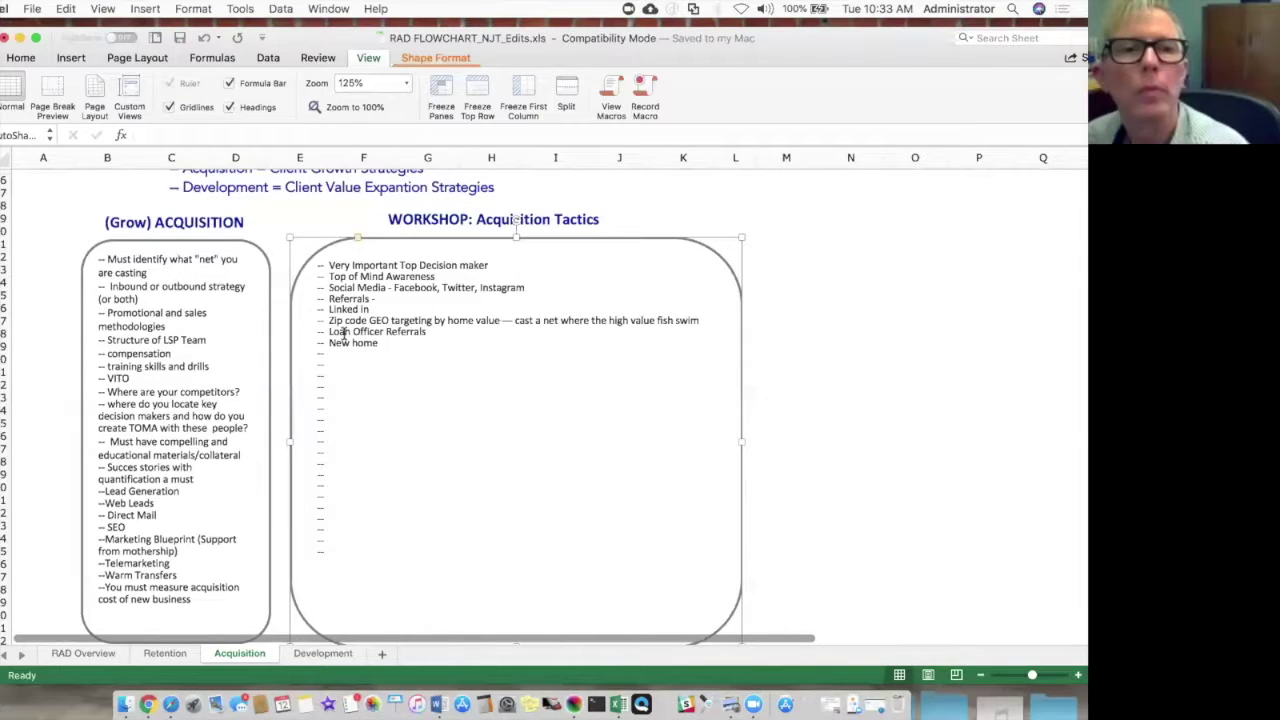
pyautogui.write(' movers')
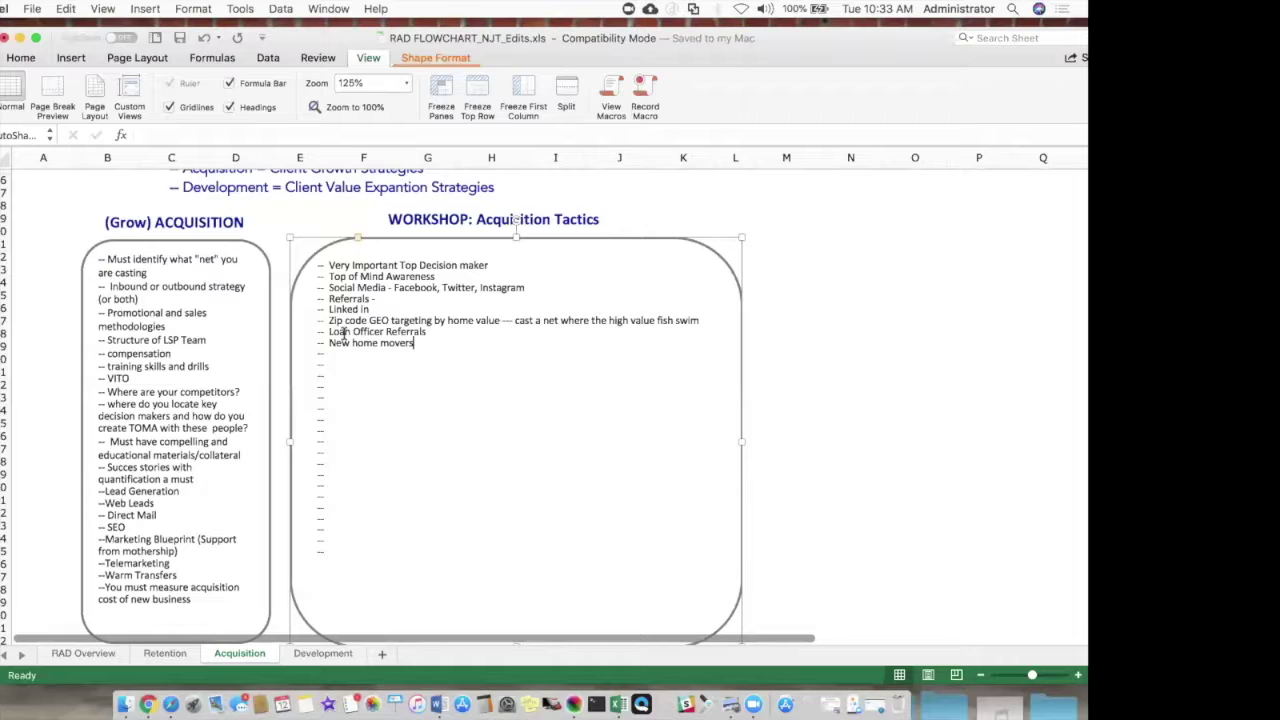
pyautogui.write('!')
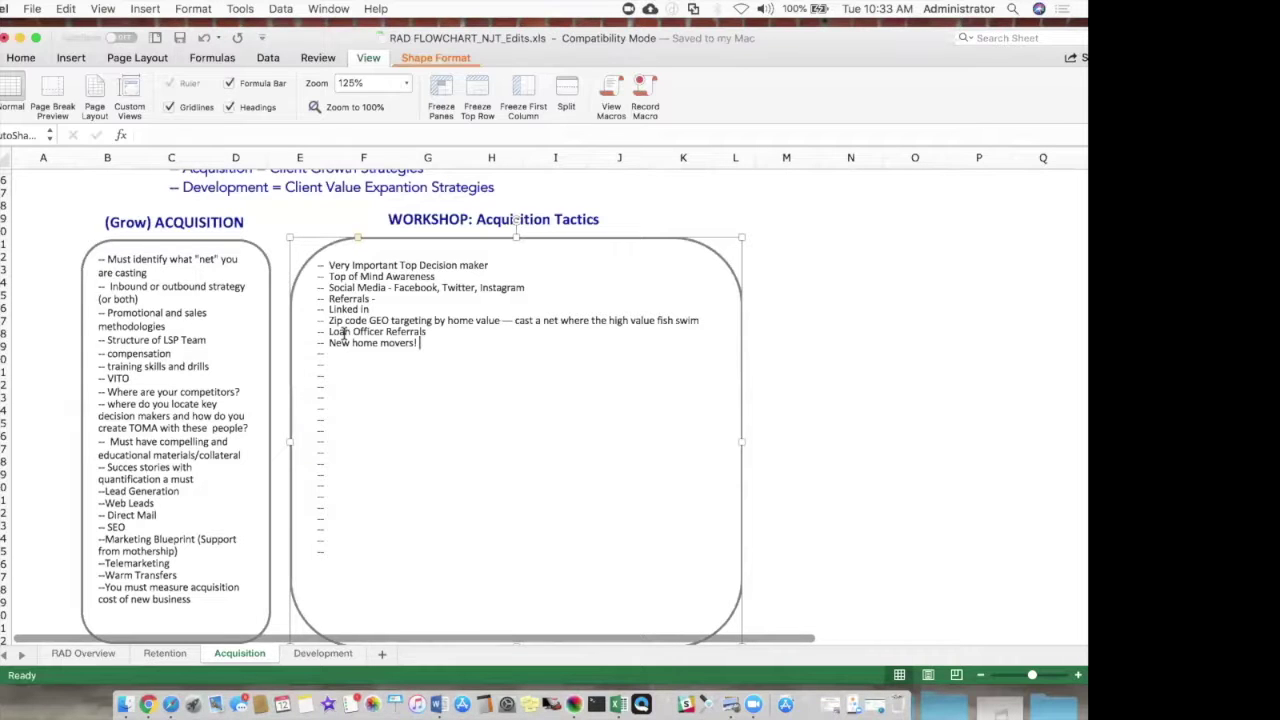